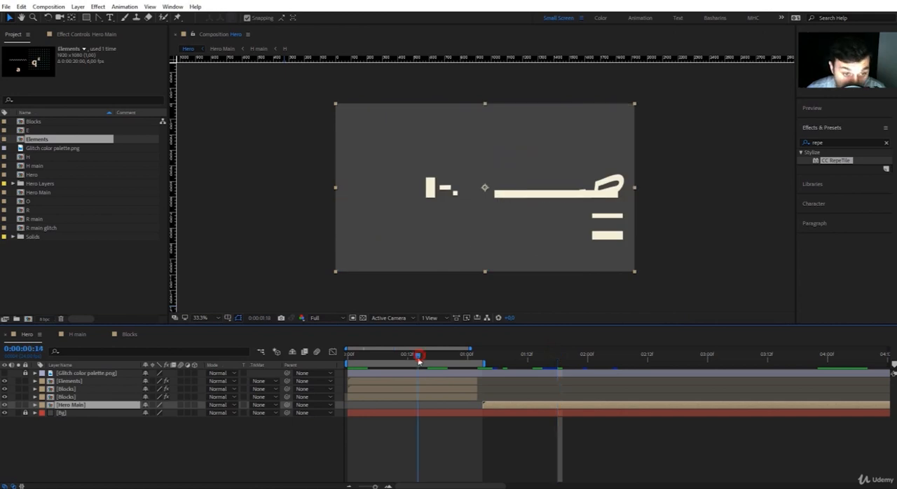
Duplicate the Blocks composition and place the copy, Blocks 2, in the Hero timeline directly above the Hero Main layer
key(ctrl+d)
click(32, 121)
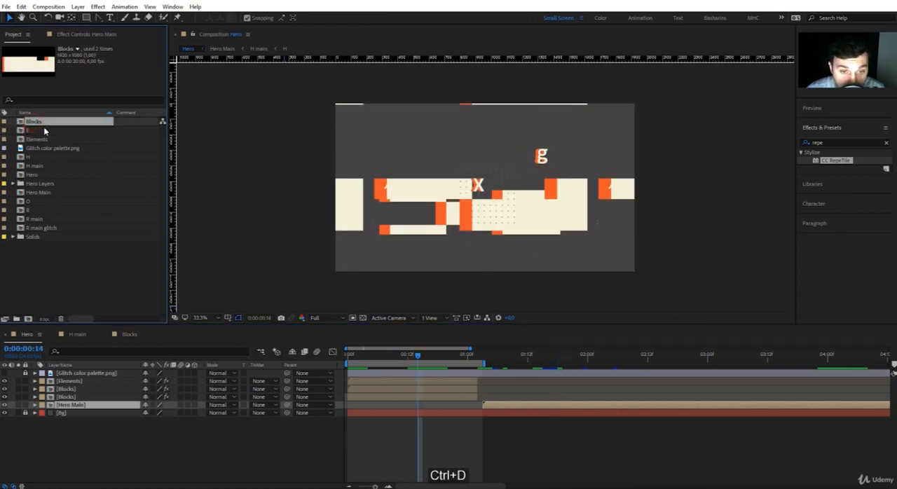
mouse_move(42, 131)
mouse_down()
mouse_move(311, 264)
mouse_move(507, 390)
mouse_move(507, 407)
mouse_move(504, 400)
mouse_up()
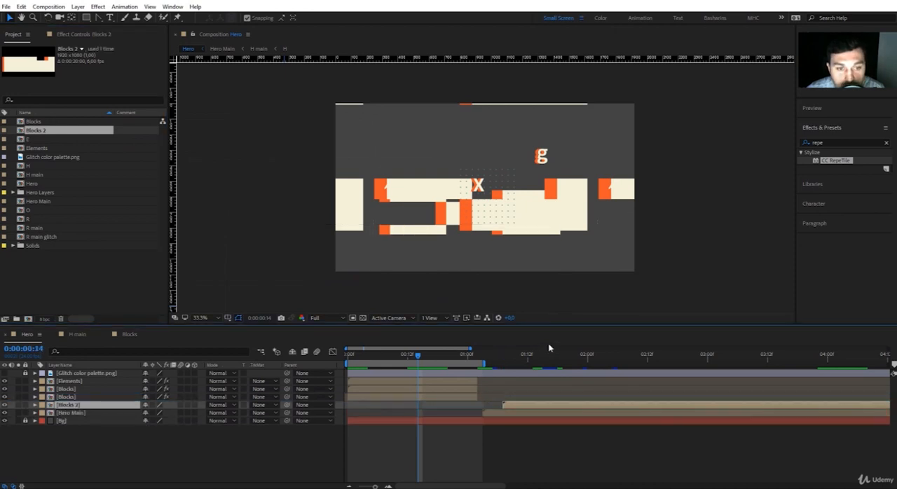
Scale the Blocks 2 layer to 45%, checking it against the HERO lettering at 0:00:02:22
click(549, 355)
drag(548, 355, 699, 378)
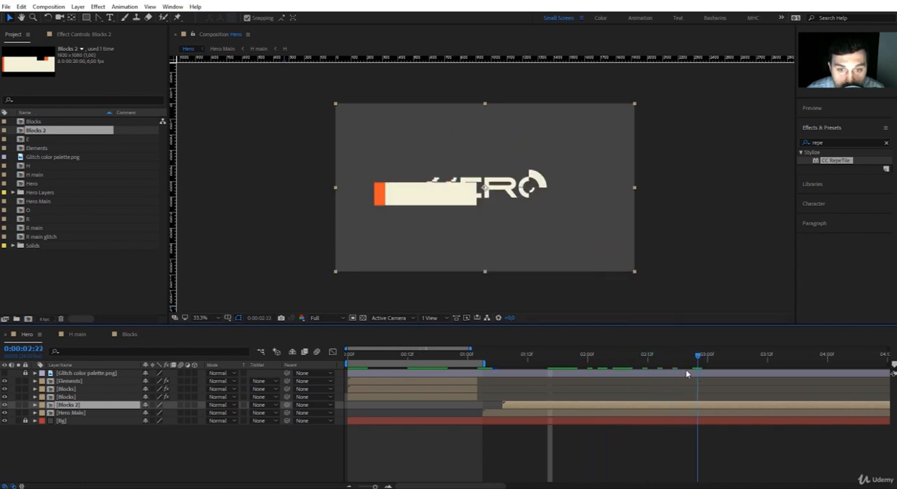
key(s)
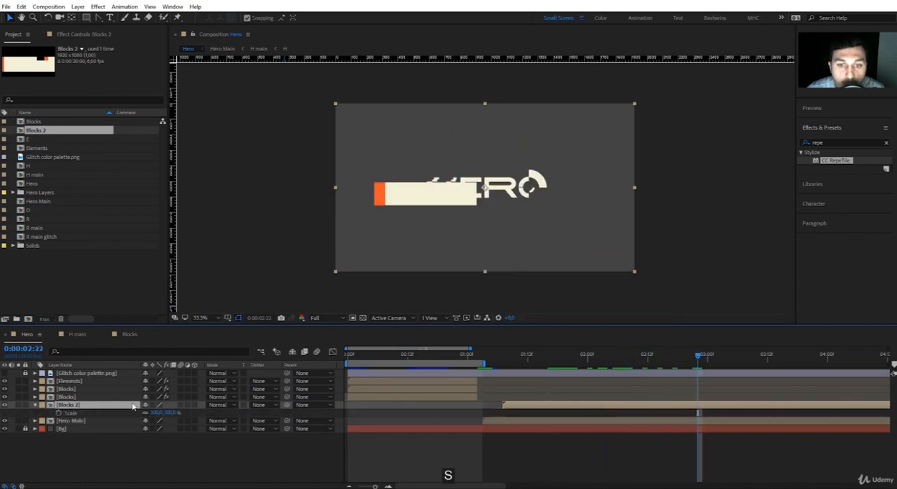
key(Return)
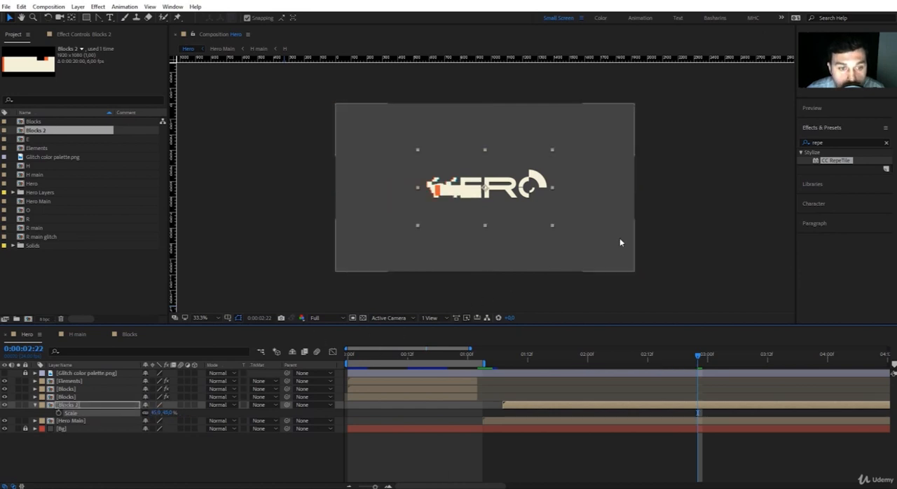
Draw a rectangular mask over the HERO lettering on the Blocks 2 layer and invert it
click(87, 17)
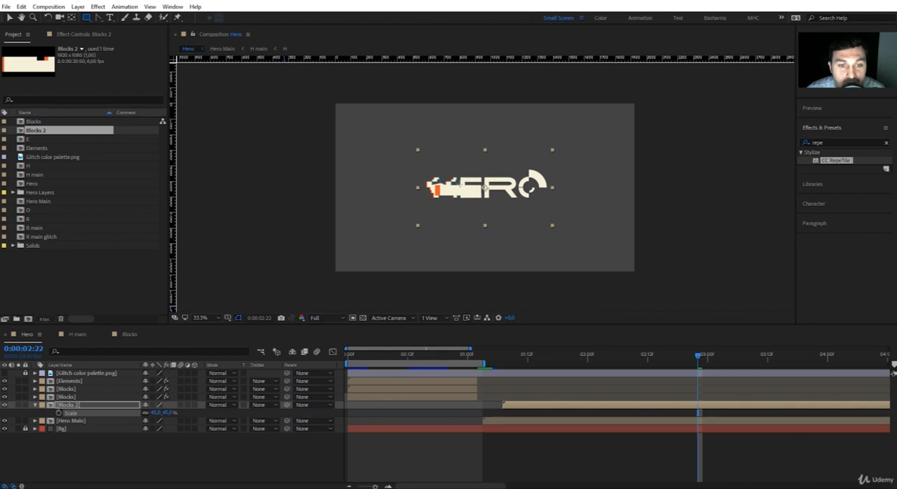
key(slash)
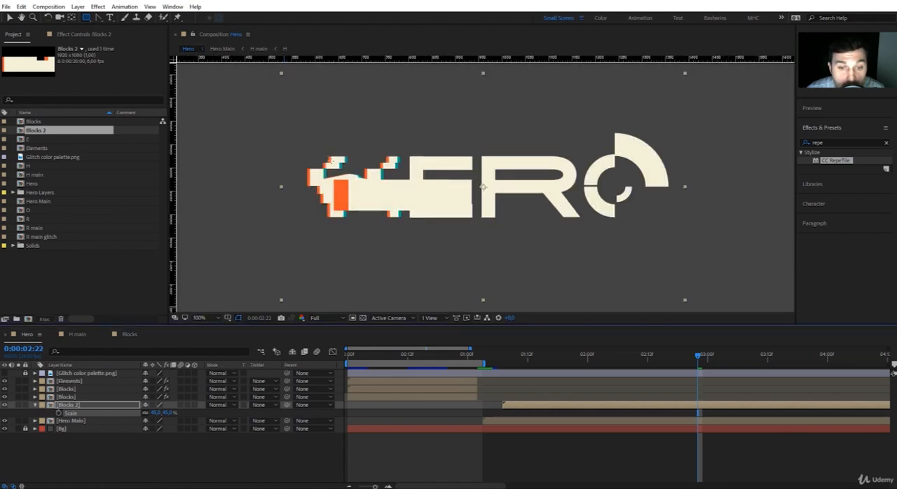
drag(328, 161, 633, 212)
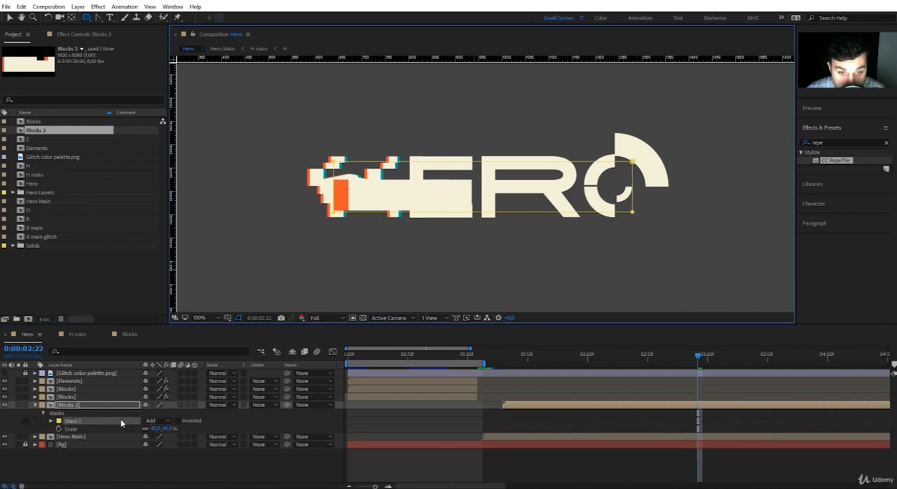
click(178, 421)
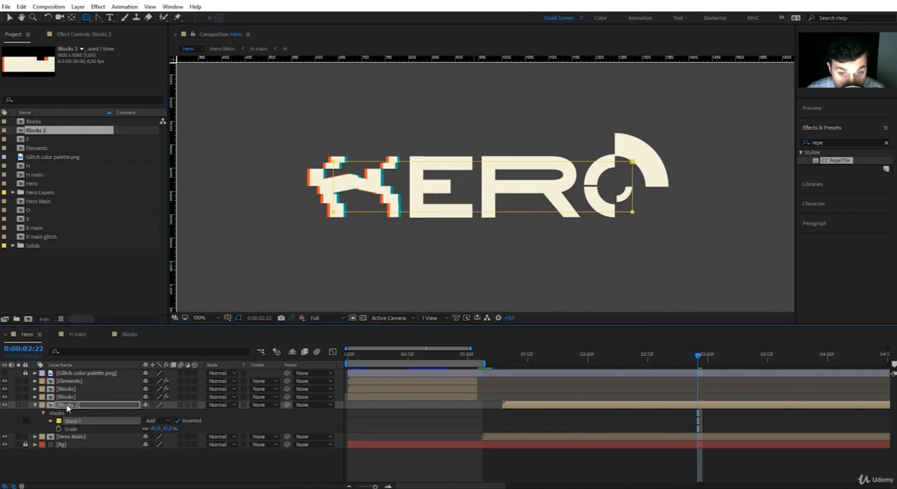
Set the height of the Blocks 2 composition to 700 px
right_click(44, 138)
click(71, 134)
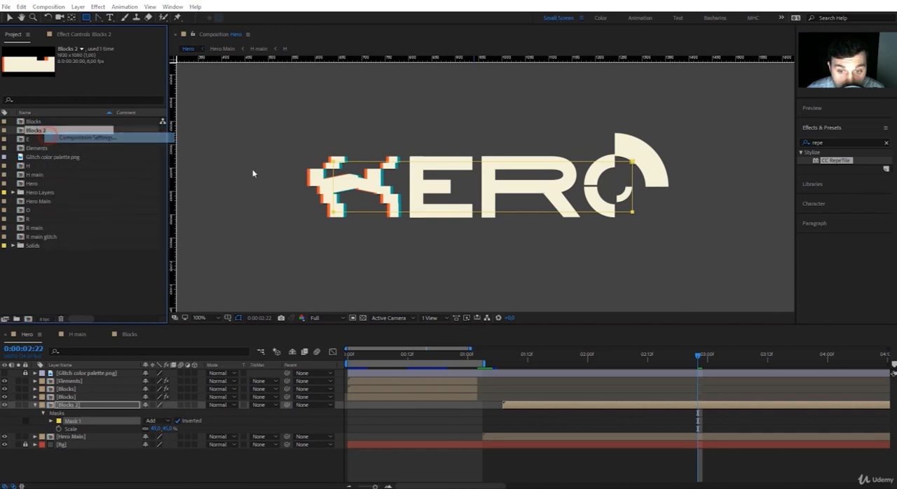
click(572, 190)
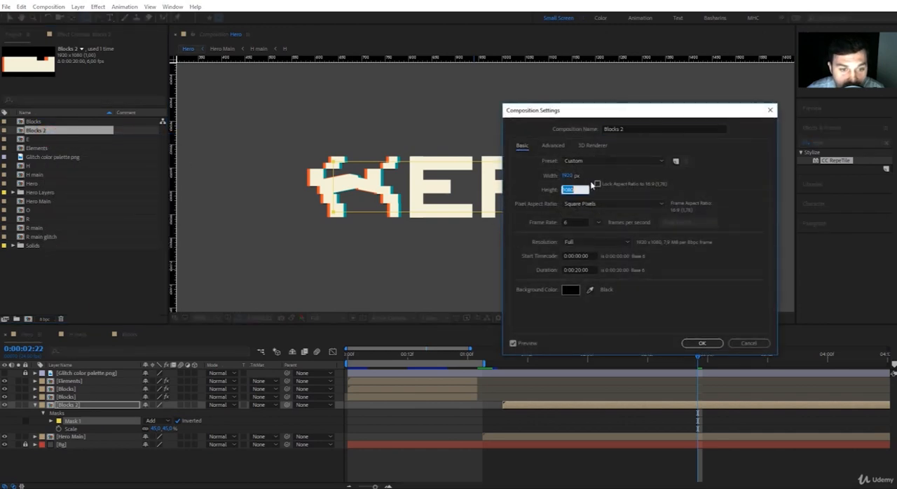
text(700)
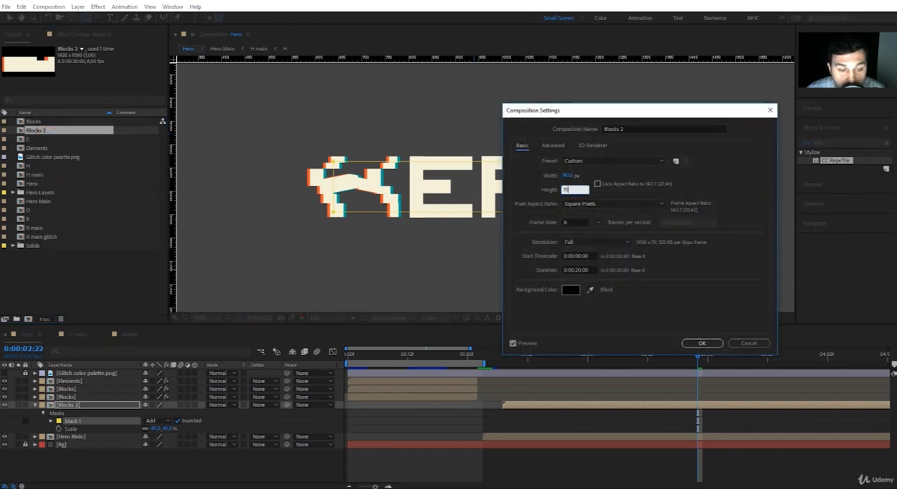
key(Return)
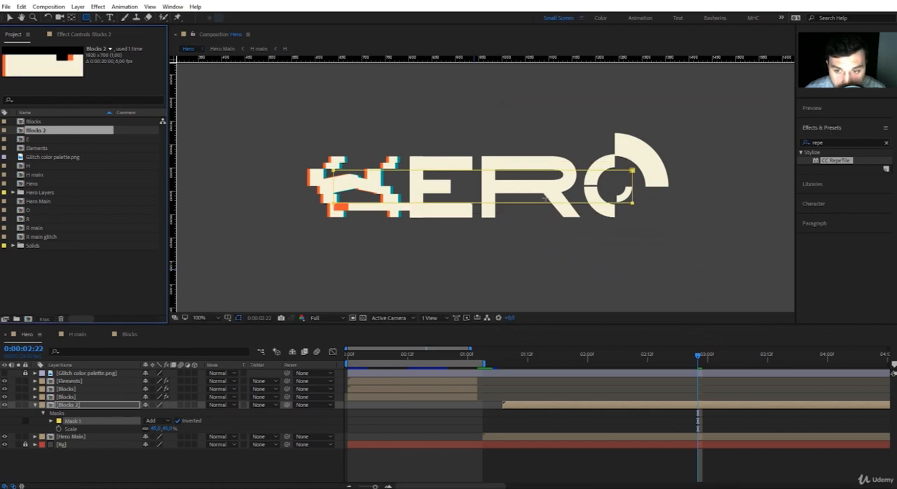
Inside Blocks 2, set the Block Dissolve expressions on the Blocks solid to wiggle(6,10) for Transition Completion and wiggle(6,20) for Block Height
click(71, 414)
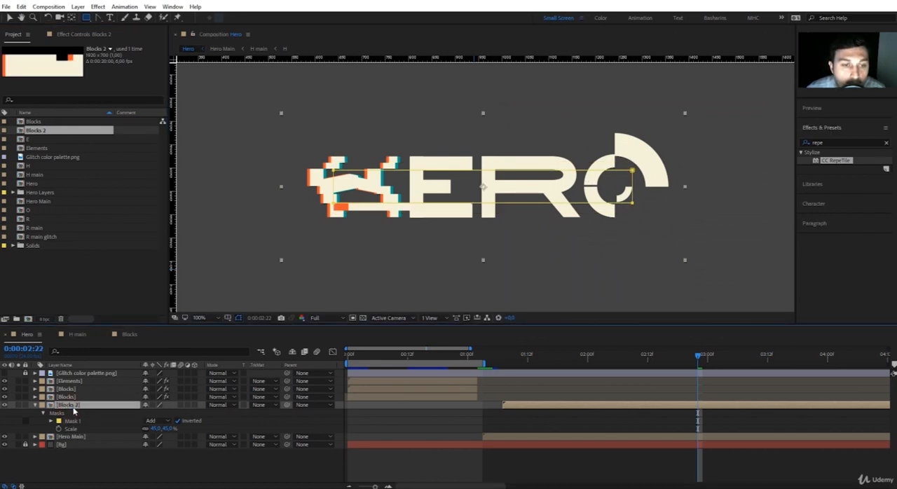
double_click(70, 406)
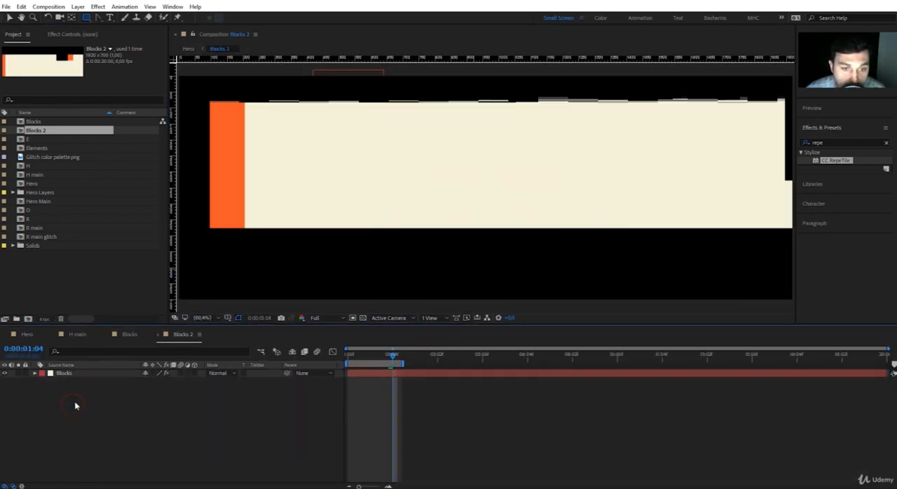
click(71, 374)
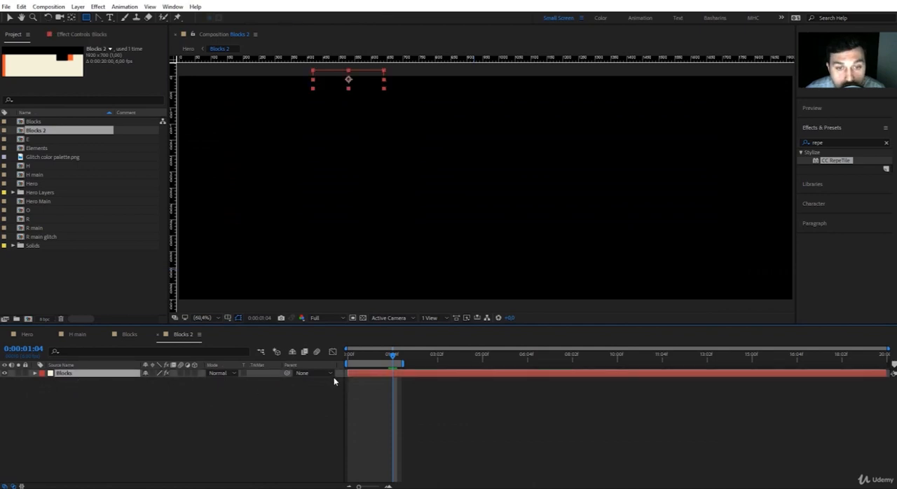
key(u)
key(u)
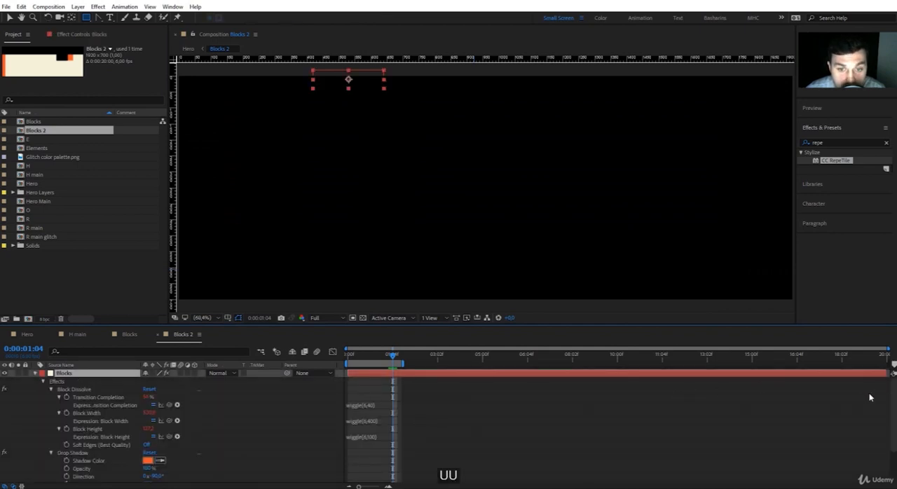
drag(894, 404, 882, 478)
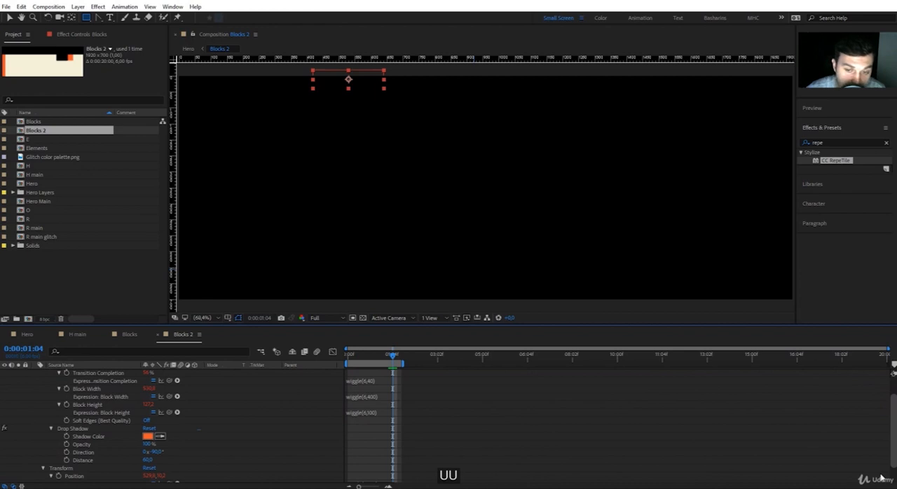
scroll(882, 478, up, 3)
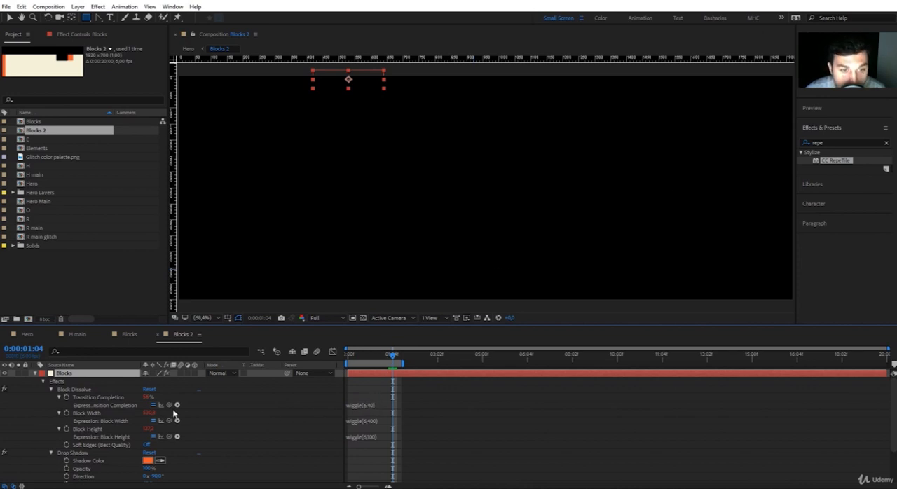
click(360, 406)
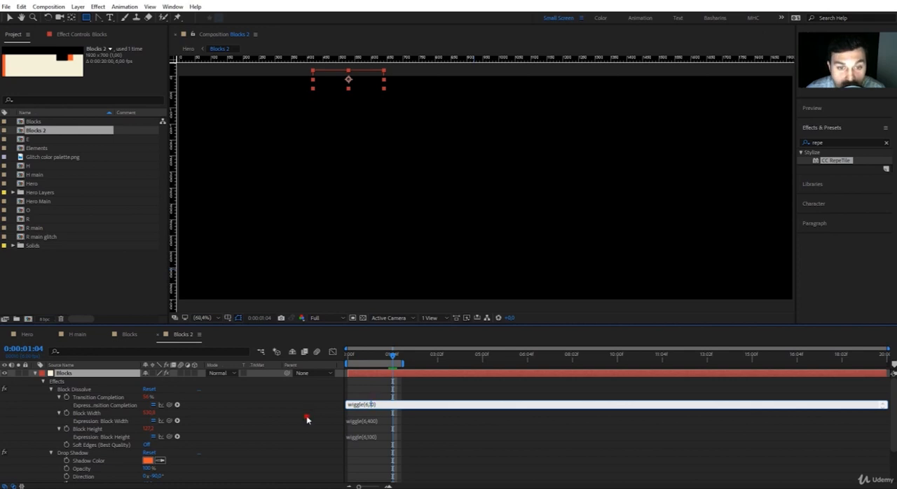
click(394, 422)
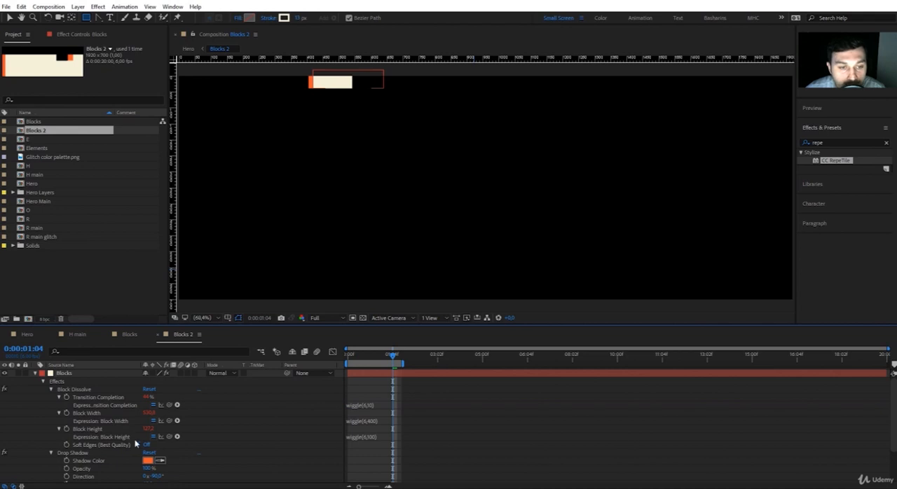
click(359, 439)
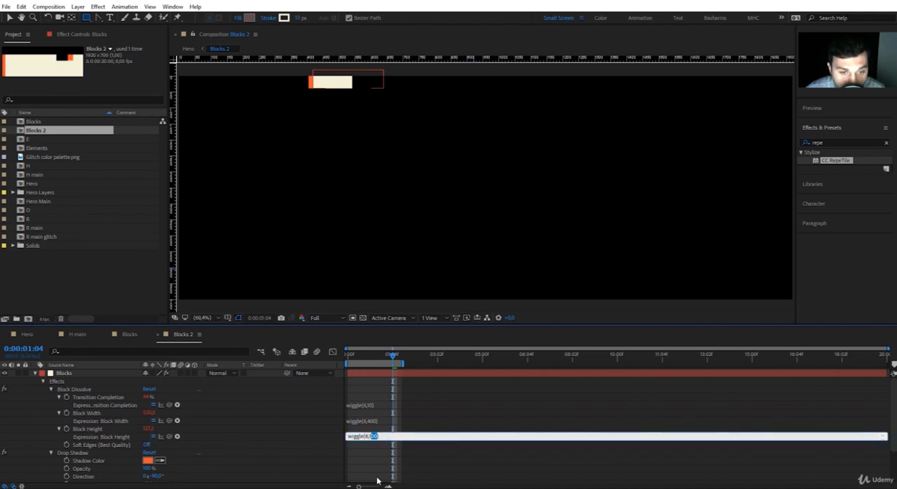
click(314, 432)
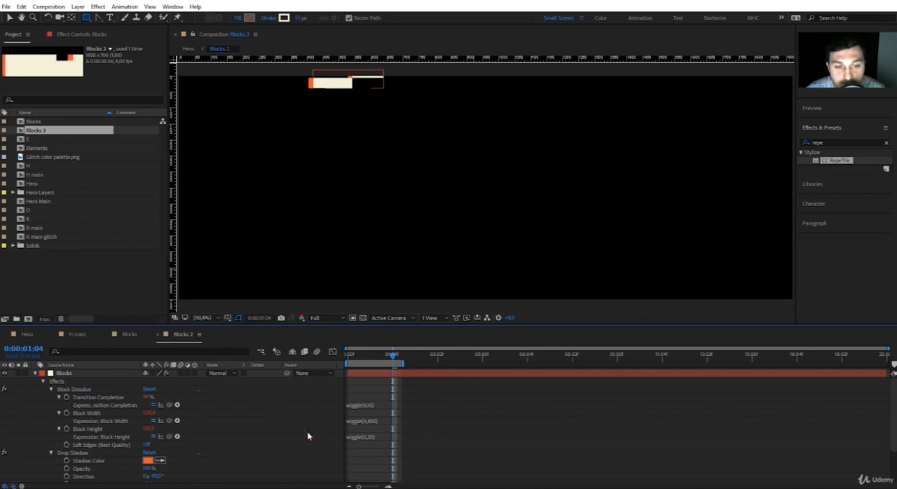
Add Glitch color palette.png to Blocks 2 and recolor the Blocks solid with the palette's orange, creating it as a new solid
click(60, 373)
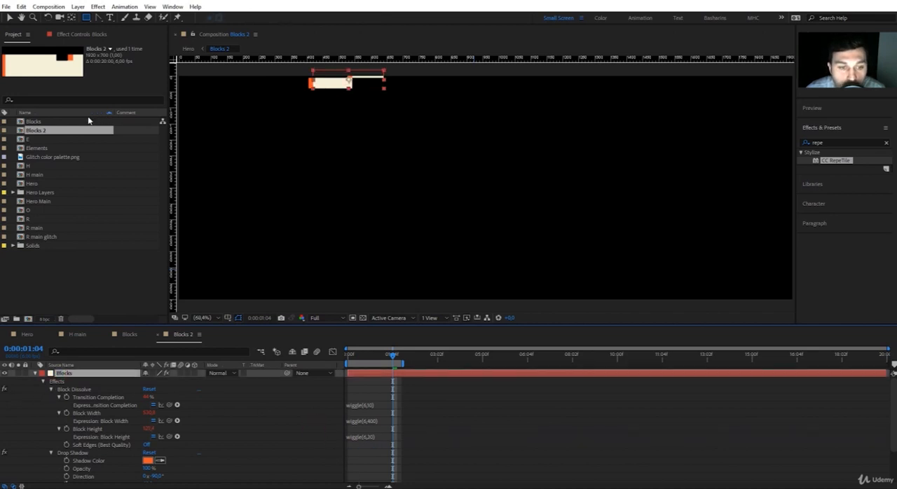
click(34, 374)
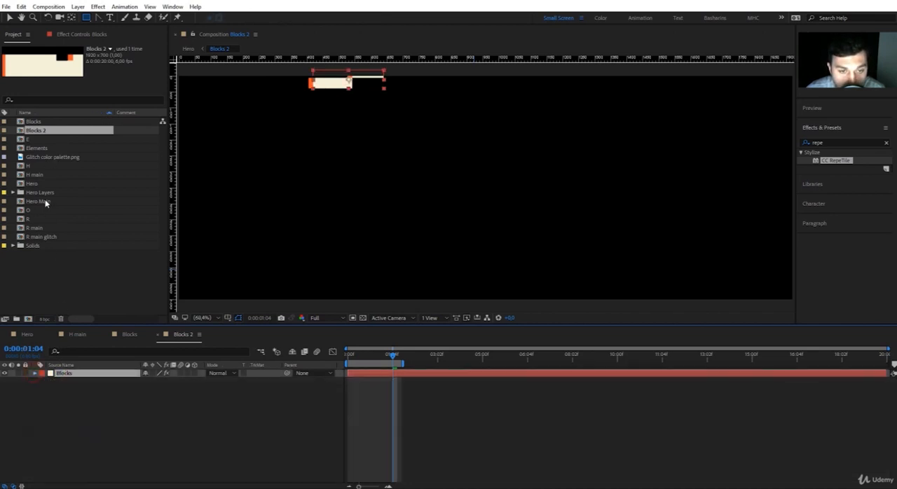
drag(44, 157, 73, 372)
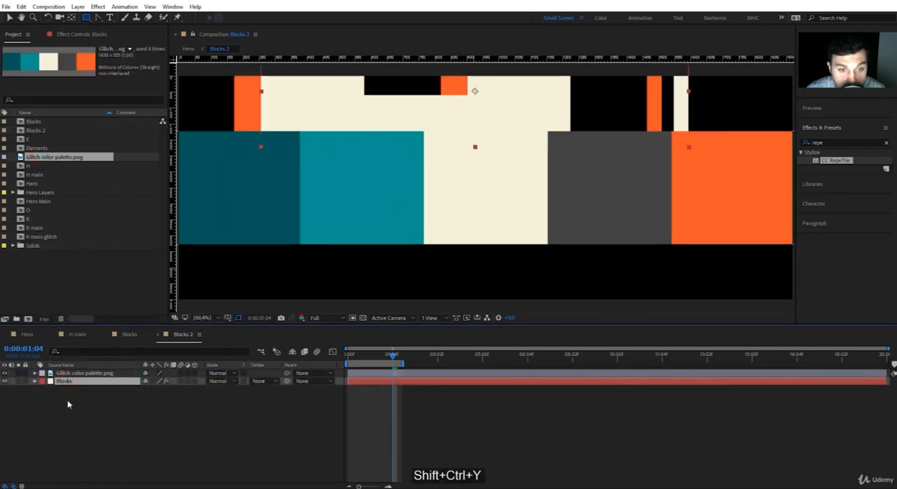
key(ctrl+shift+y)
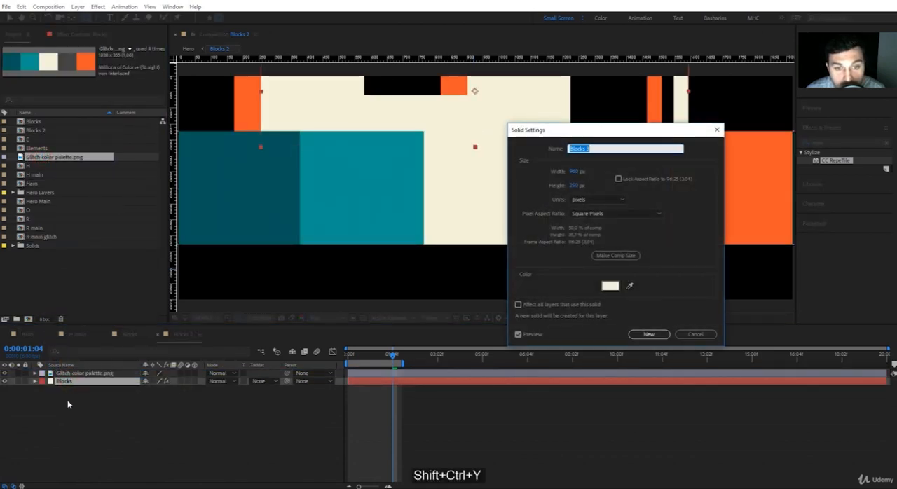
click(629, 286)
click(756, 183)
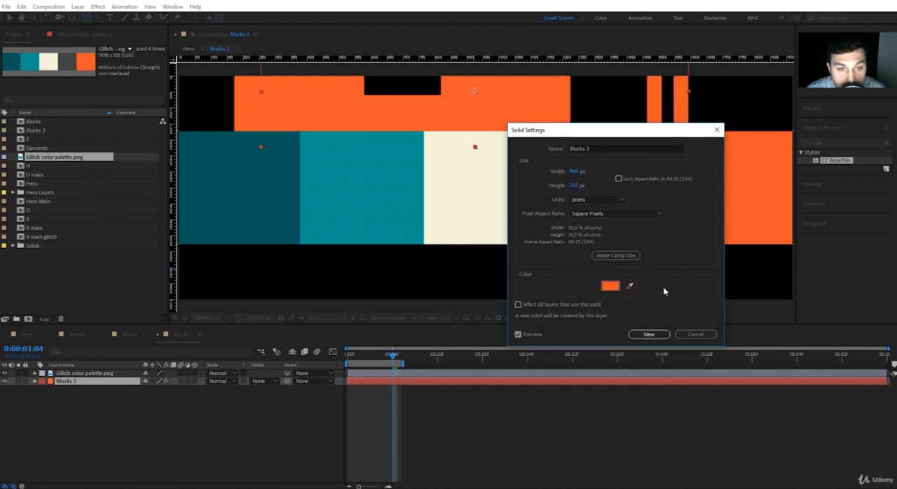
click(649, 334)
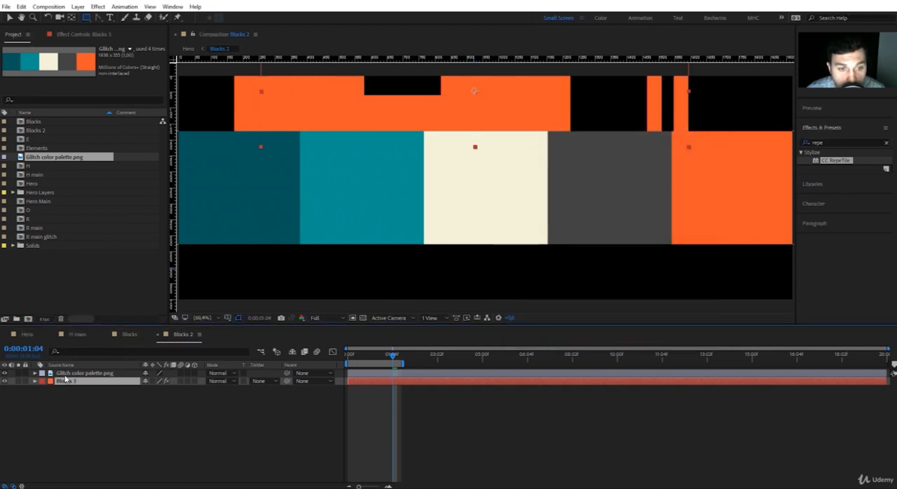
Delete the color palette layer from the Blocks 2 composition
click(5, 374)
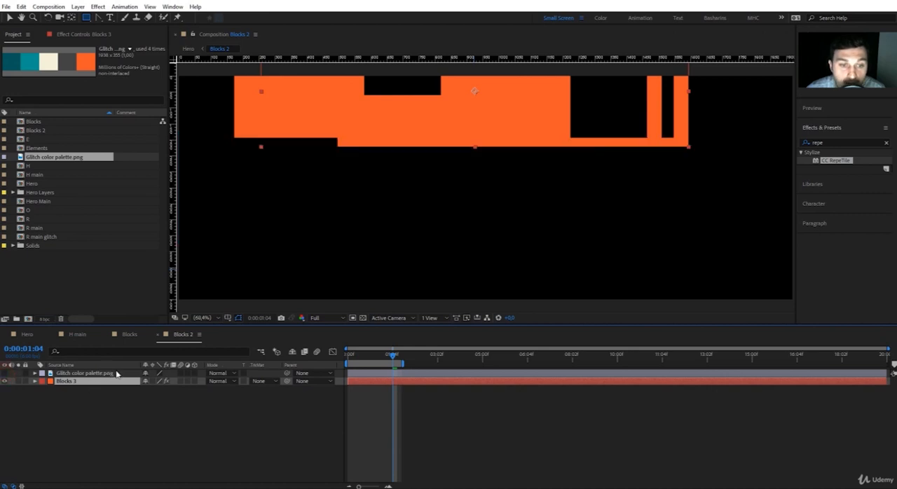
click(72, 374)
key(Delete)
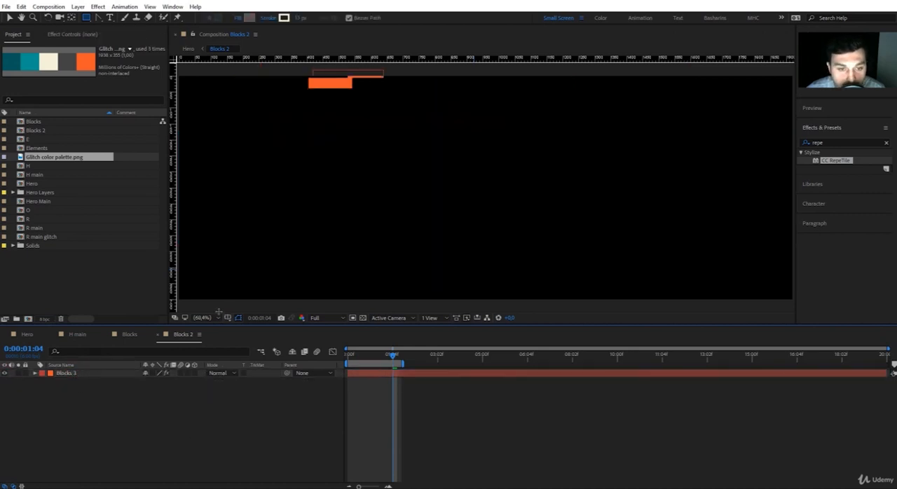
click(203, 318)
click(215, 159)
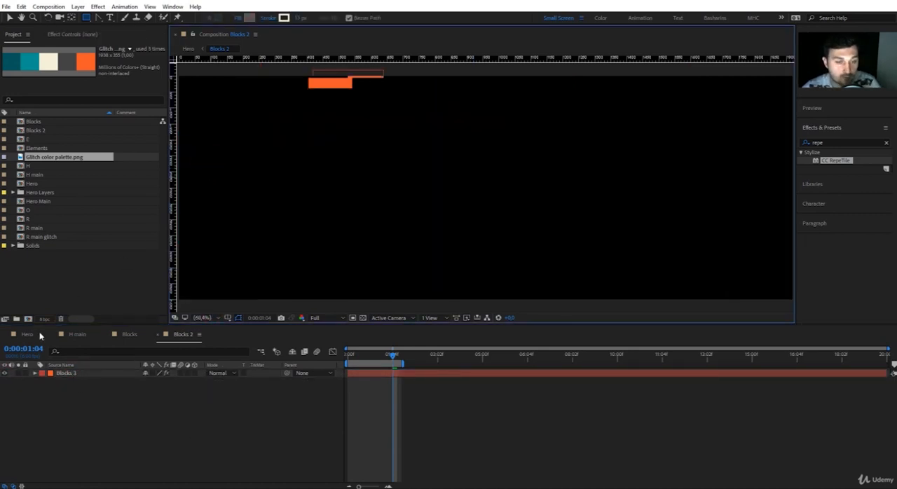
In the Hero composition, trim the Blocks 2 layer to run from 0:00:02:23 to 0:00:03:19
click(38, 336)
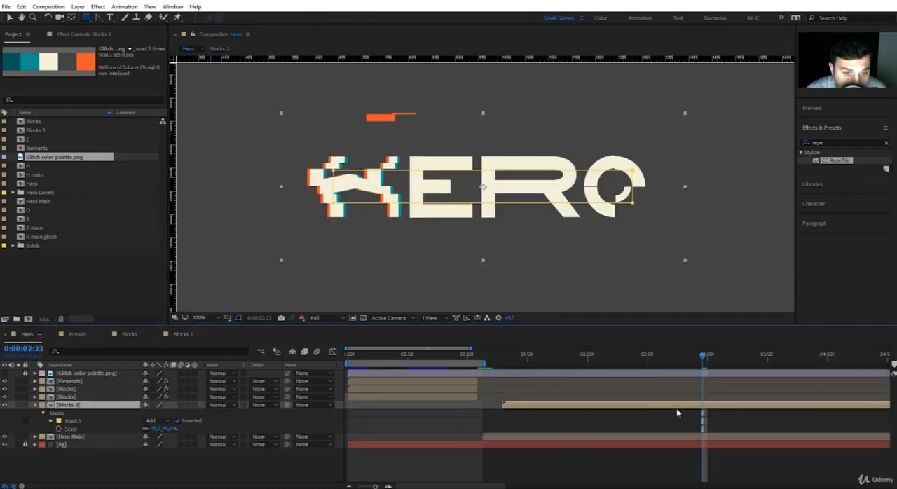
key(alt+bracketright)
key(alt+bracketleft)
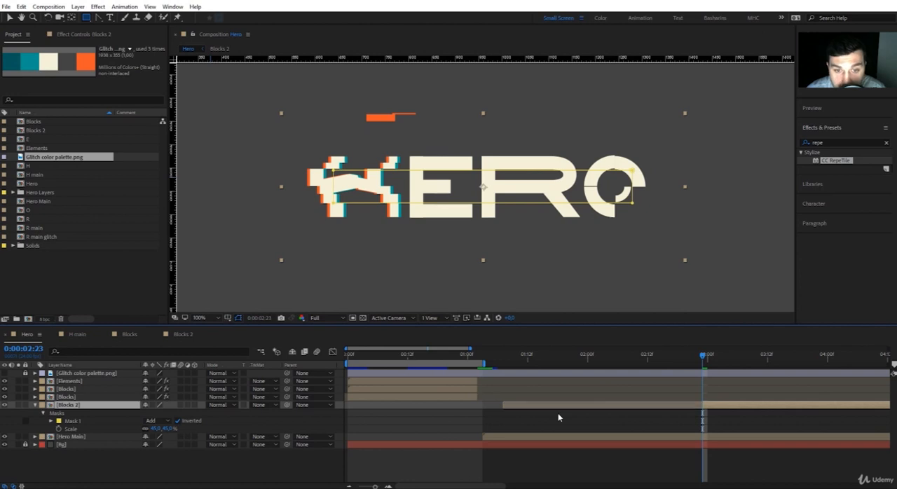
key(shift+Page_Down)
key(shift+Page_Down)
key(alt+bracketright)
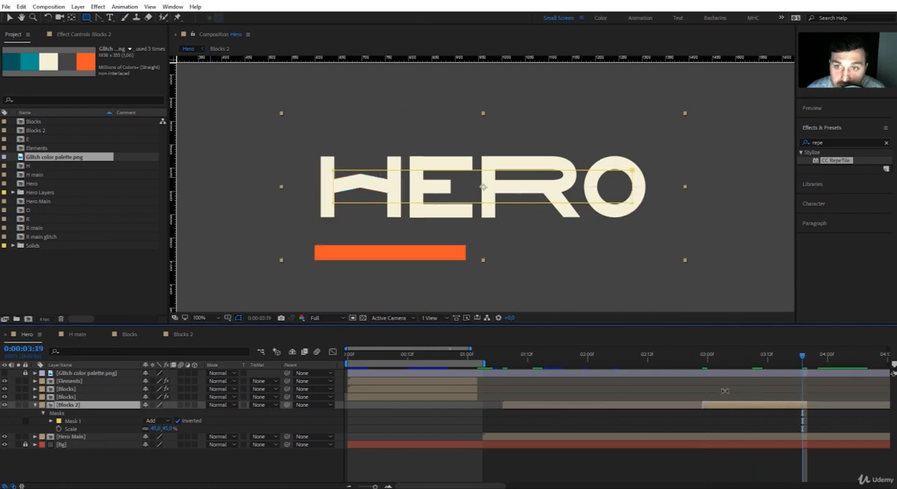
Shift the Blocks 2 layer earlier to start at 0:00:02:12, and set the work area from about 0:00:01:03 to 0:00:04:00
drag(733, 408, 678, 408)
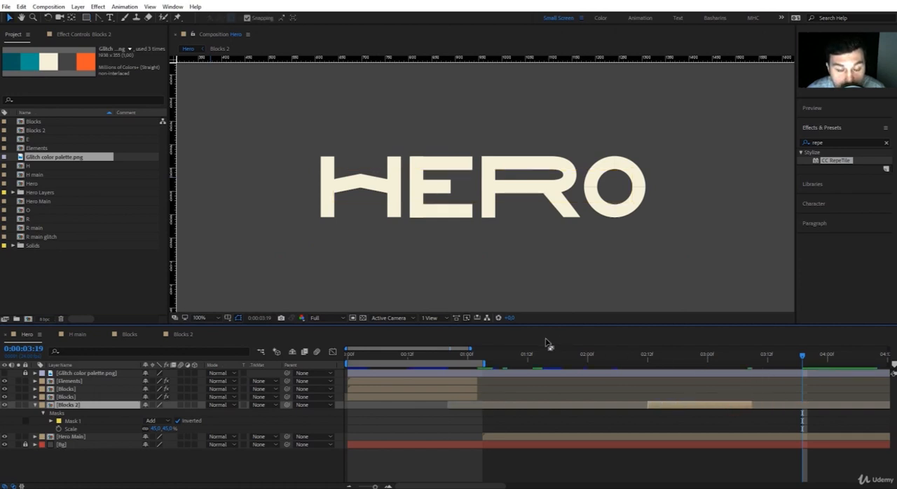
click(483, 355)
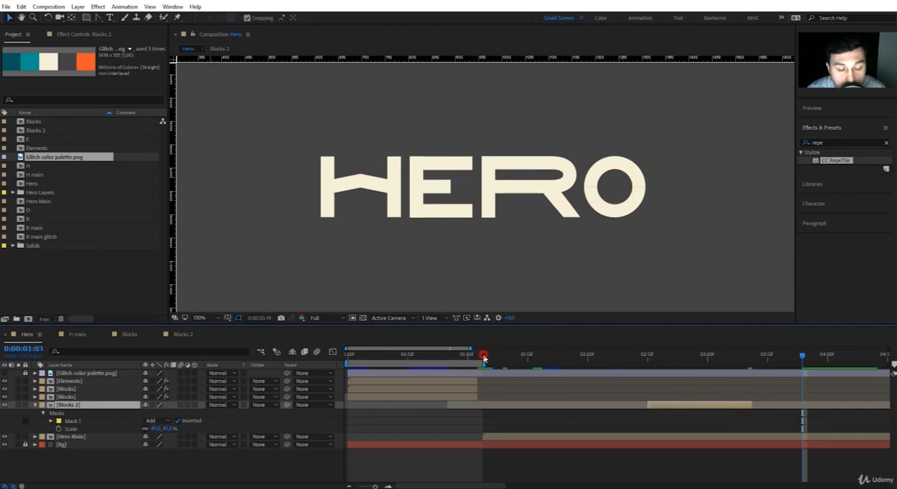
click(827, 355)
Preview the Hero animation across the work area with the whole frame in view
click(811, 108)
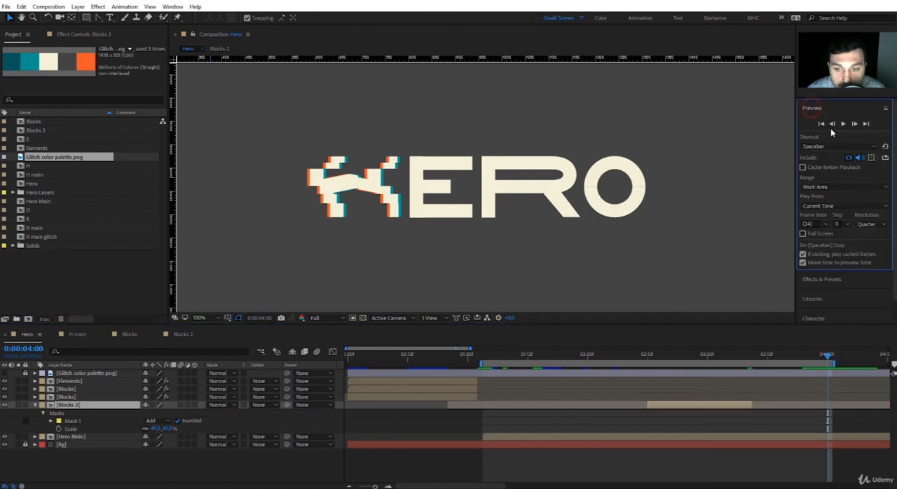
click(844, 123)
click(199, 317)
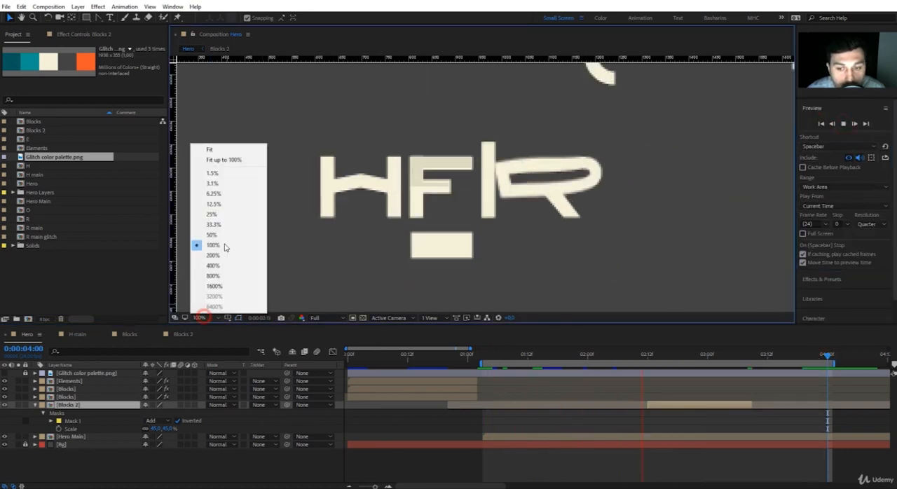
click(235, 225)
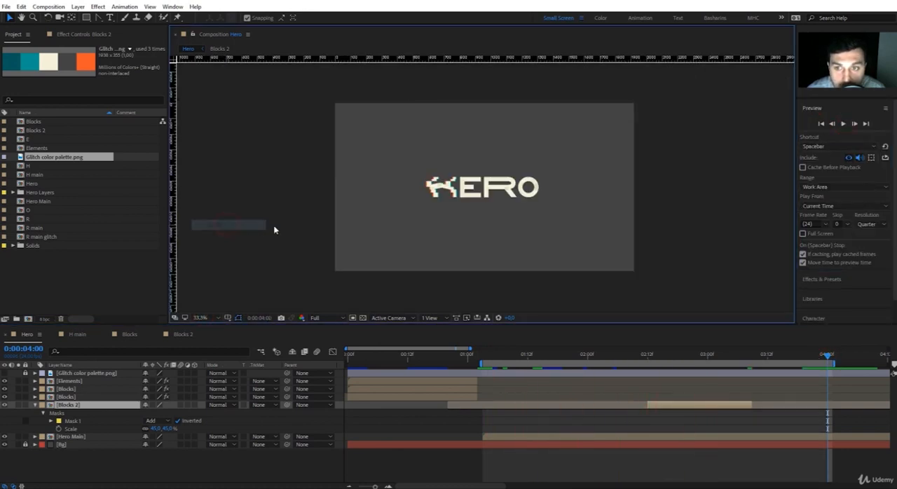
click(507, 357)
key(space)
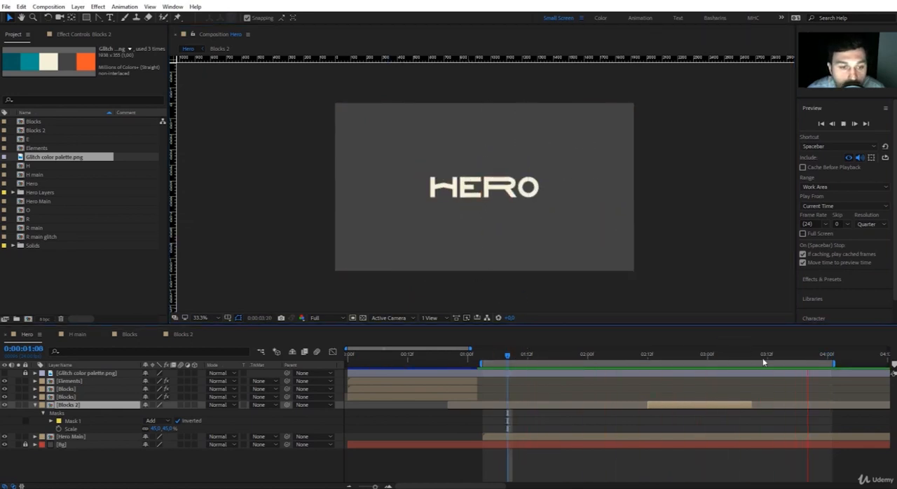
key(space)
Set the Hero composition's current time to 0:00:02:21 and duplicate the Elements composition in the project
click(690, 355)
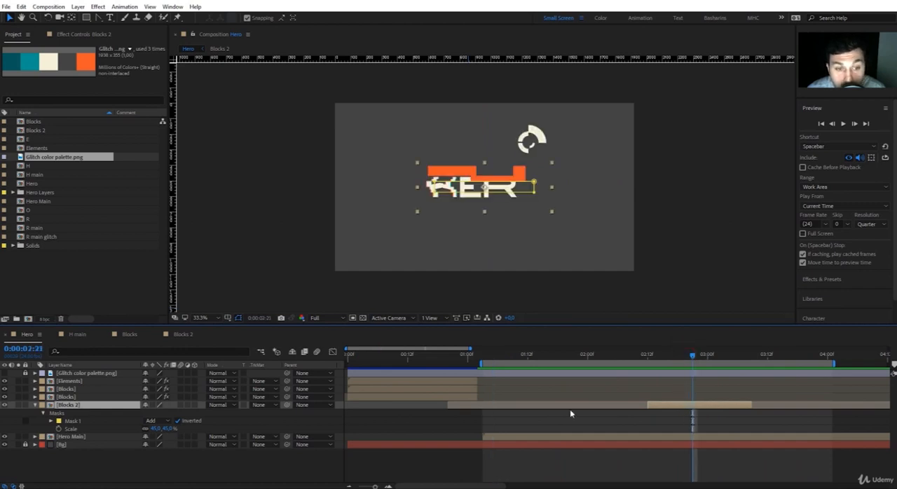
key(ctrl+d)
click(34, 405)
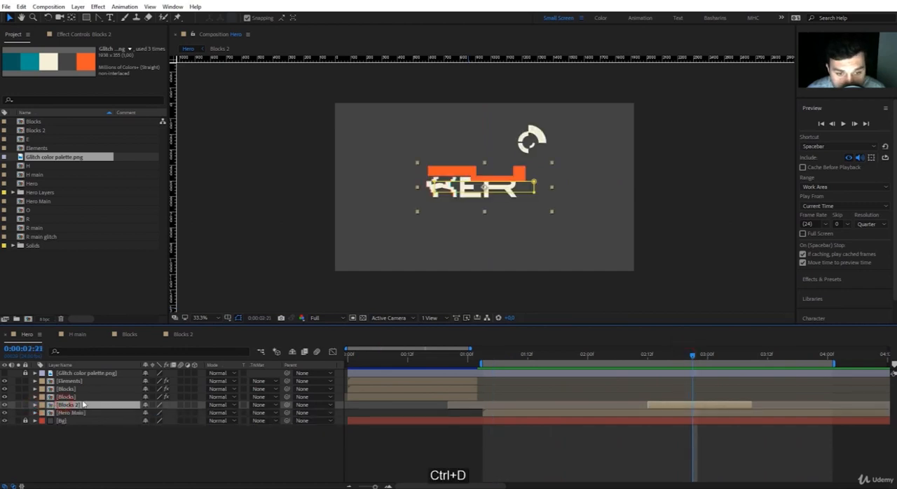
click(37, 131)
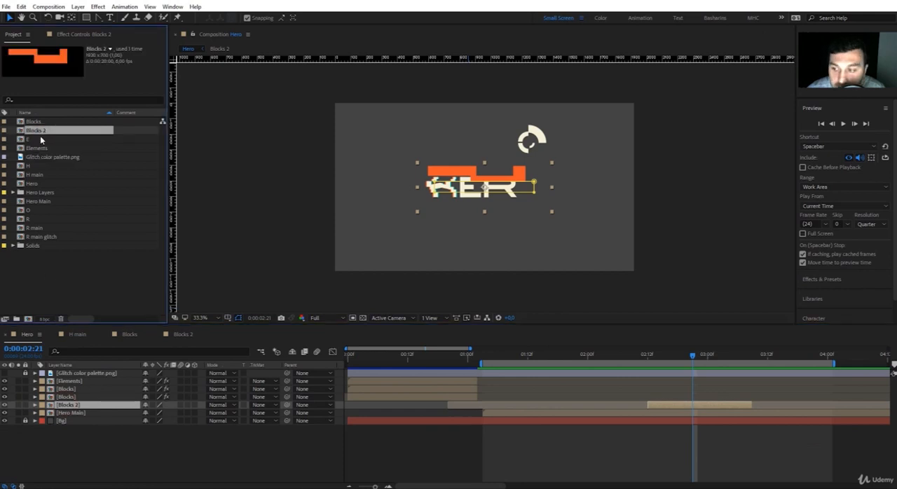
click(38, 148)
key(ctrl+d)
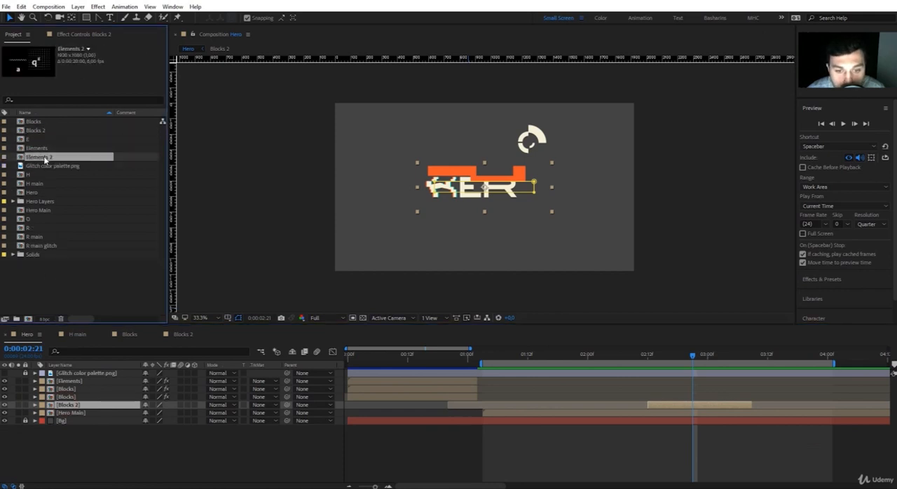
Set the height of the Elements 2 composition to 700 px in its composition settings
right_click(44, 159)
click(63, 161)
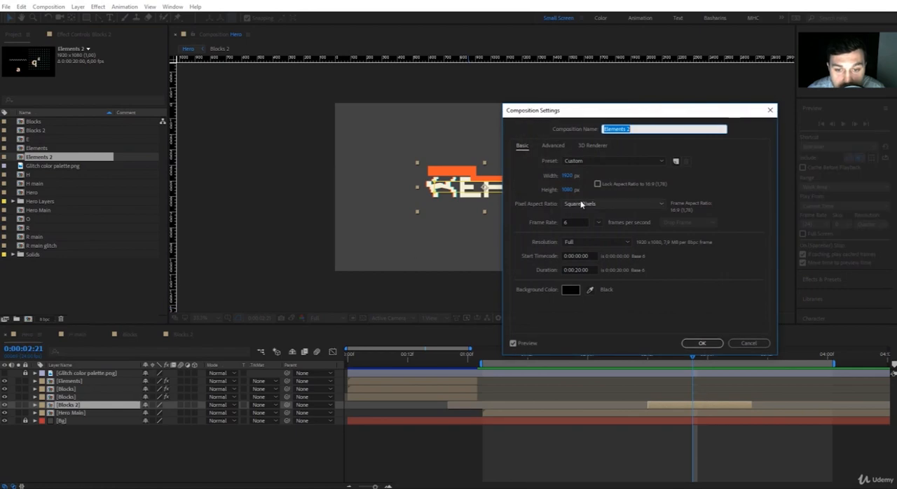
click(581, 189)
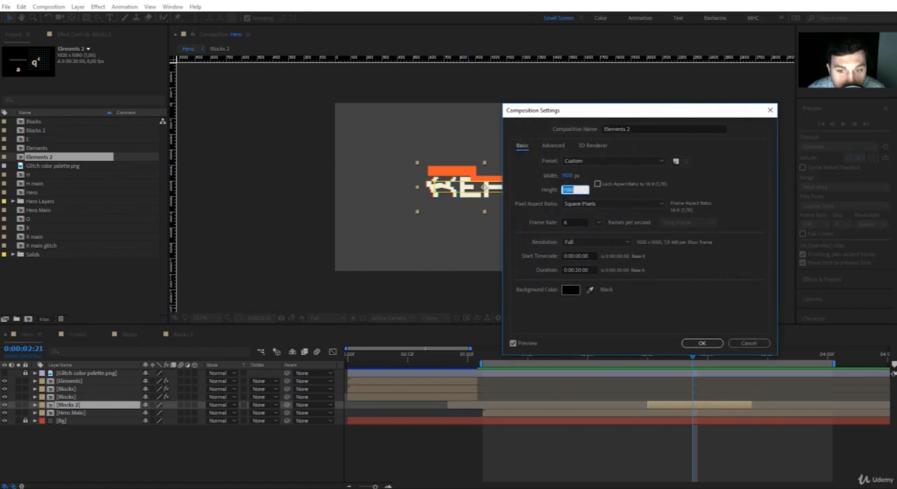
text(700)
key(Return)
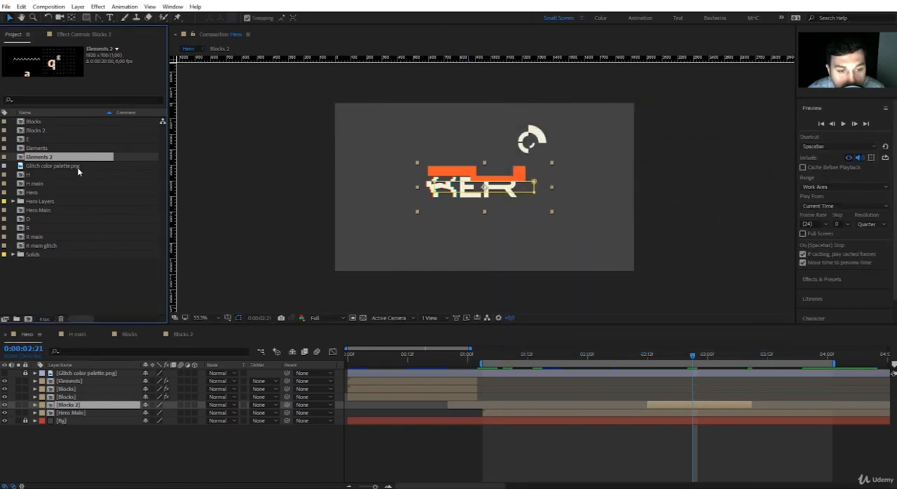
Add Elements 2 to Hero above Blocks 2, trimmed and positioned to run from about 0:00:03:00 to 0:00:03:20
drag(48, 159, 573, 404)
key(alt+bracketright)
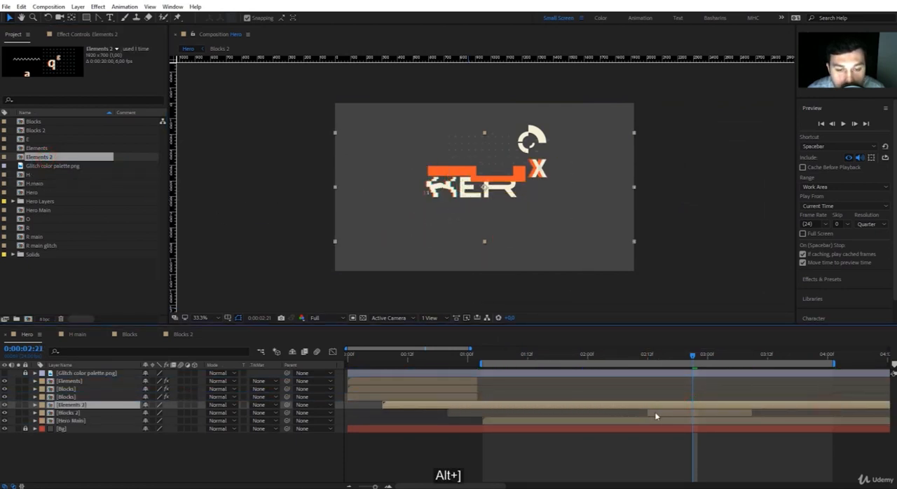
key(space)
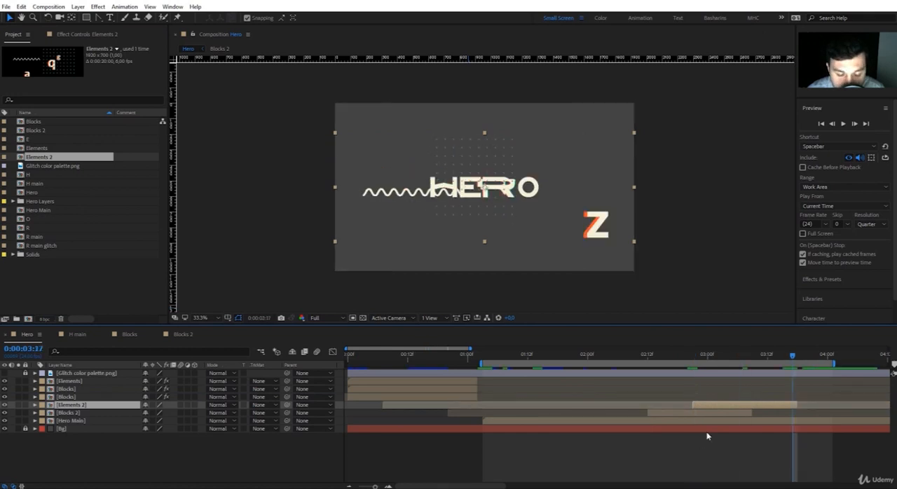
mouse_move(724, 406)
mouse_down()
mouse_move(715, 405)
mouse_move(735, 405)
mouse_up()
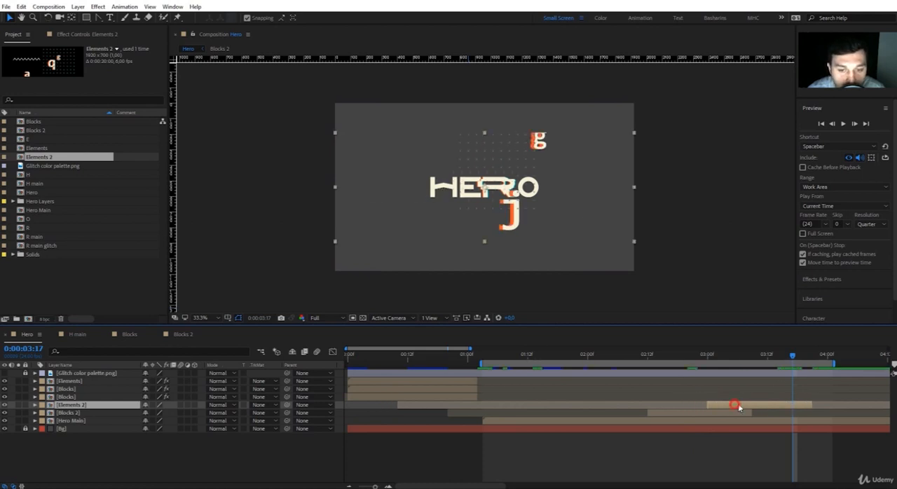
Extend the work area end to about 0:00:04:04 and scale the Elements 2 layer to 45%
drag(834, 363, 847, 363)
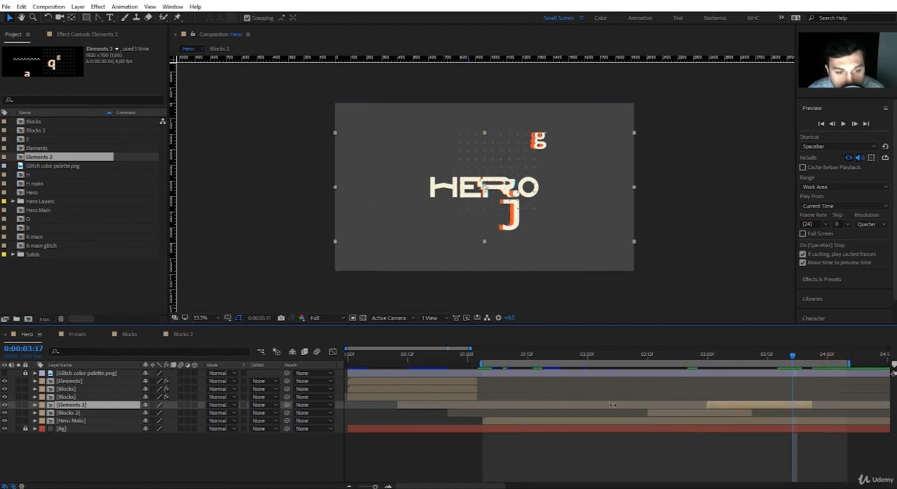
key(s)
click(172, 412)
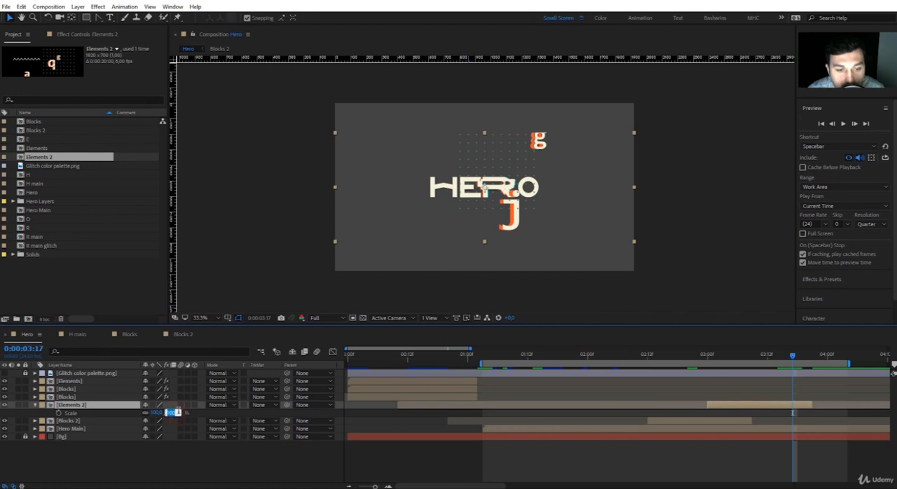
text(45)
key(Return)
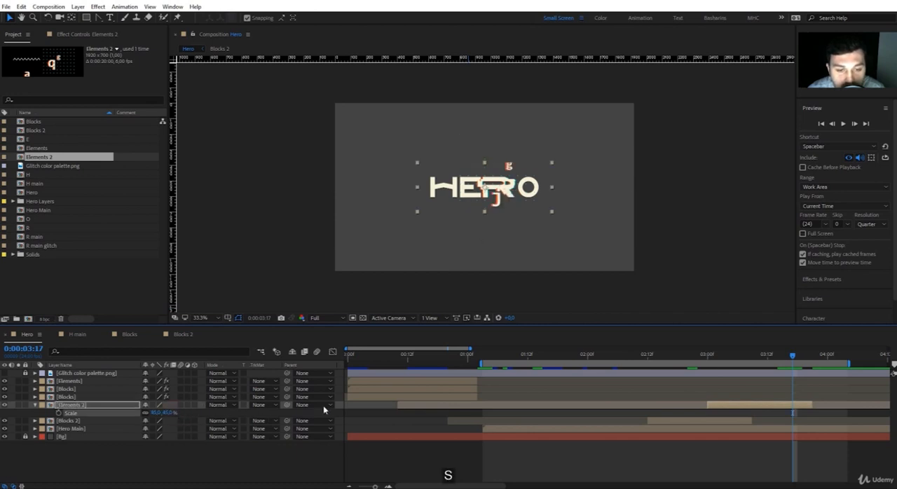
Inside the Elements 2 composition, hide the Pale Yellow Solid 1 and Wave line layers
double_click(754, 406)
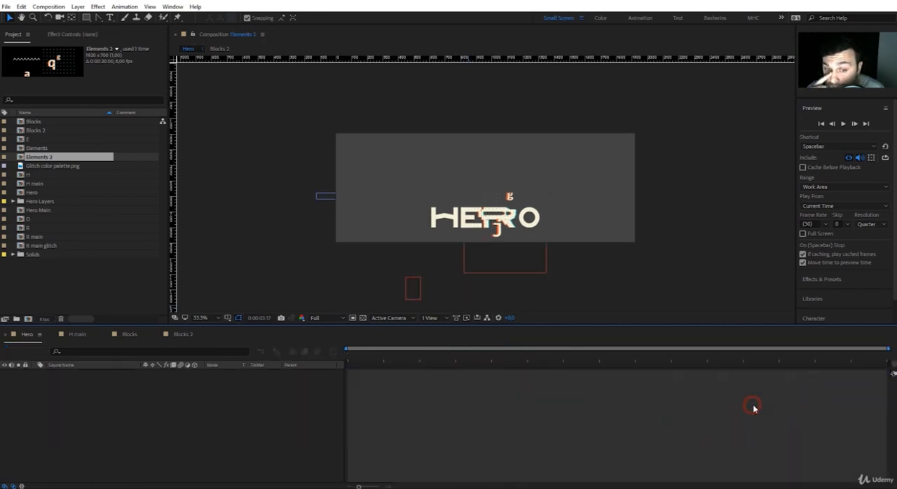
click(84, 423)
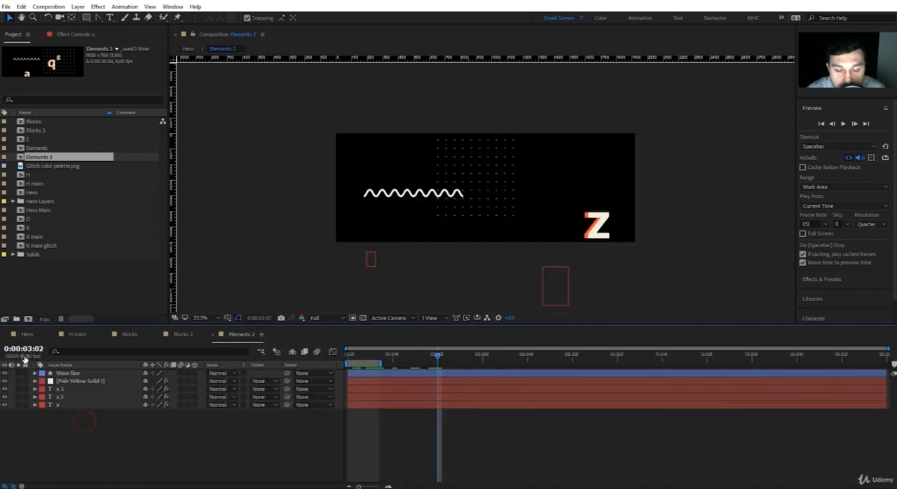
click(56, 382)
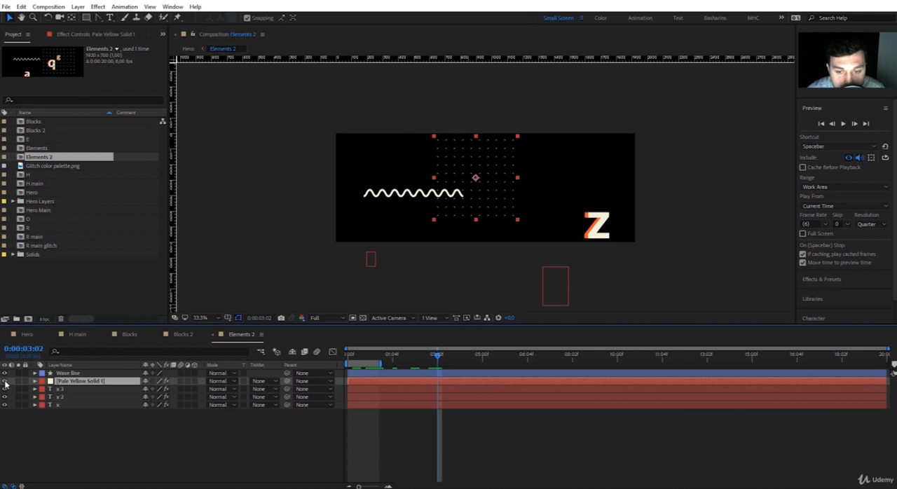
click(4, 381)
click(5, 372)
Preview Hero and shift the Elements 2, Blocks 2 and Hero Main layers about 10 frames earlier, with Hero Main starting near 0:00:00:17
click(36, 334)
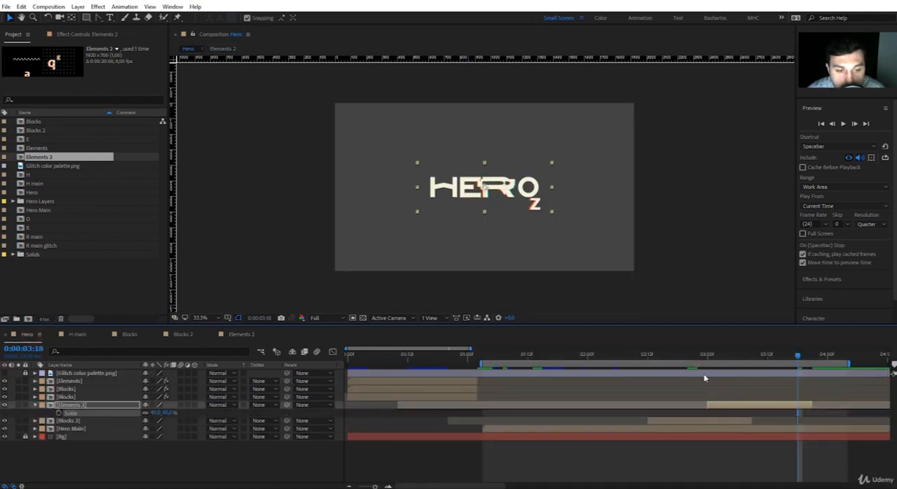
key(space)
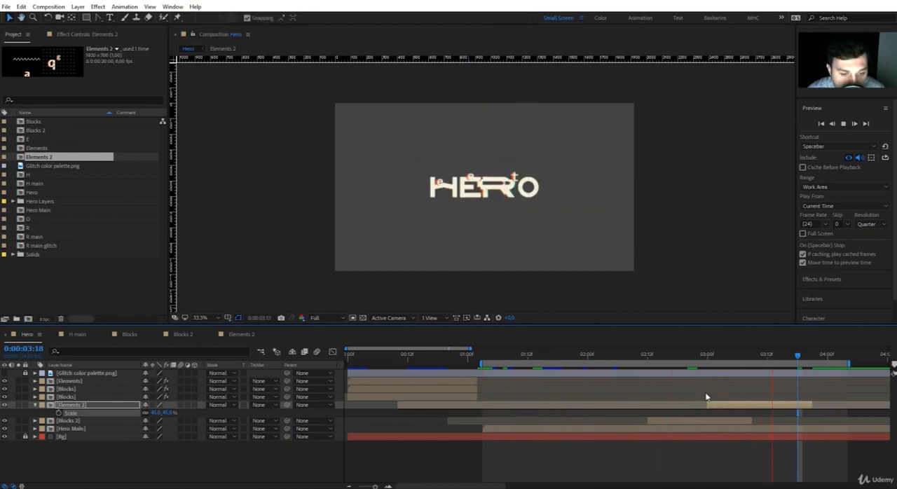
key(space)
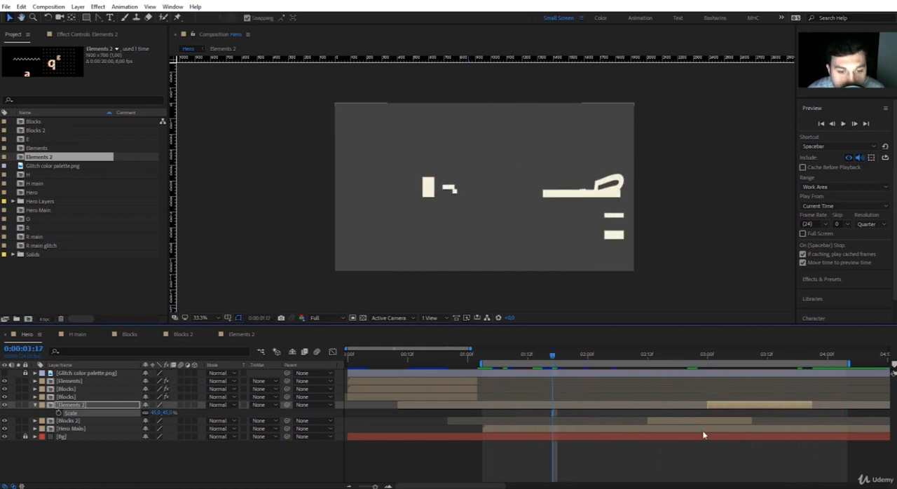
click(703, 428)
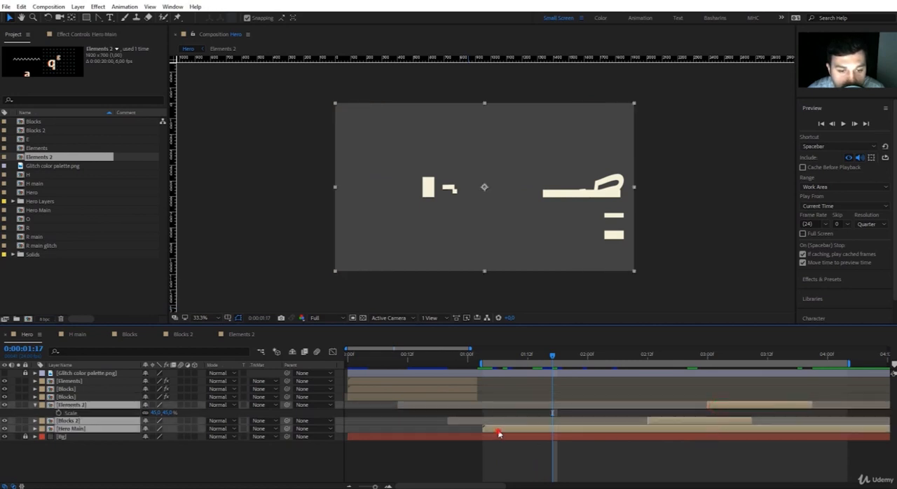
drag(500, 435, 450, 434)
Set the Hero work area from 0:00:00:00 to 0:00:05:18 and preview the whole animation
click(353, 355)
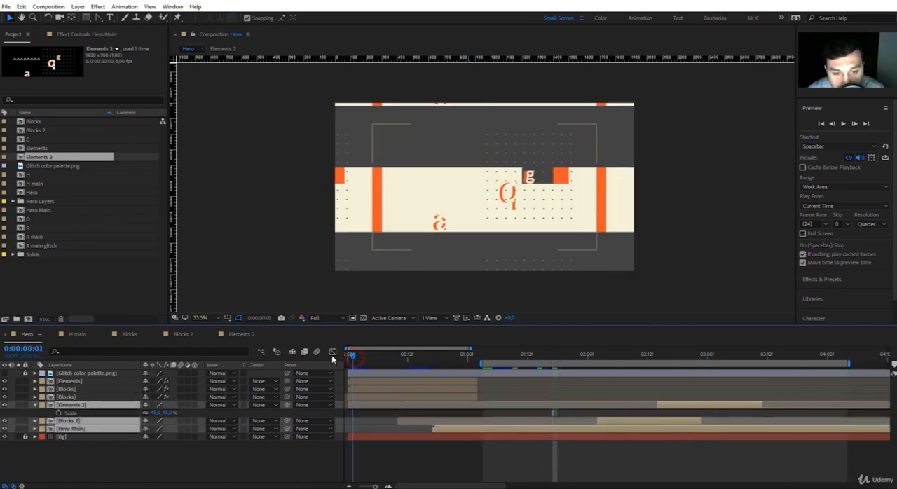
drag(353, 356, 331, 355)
key(b)
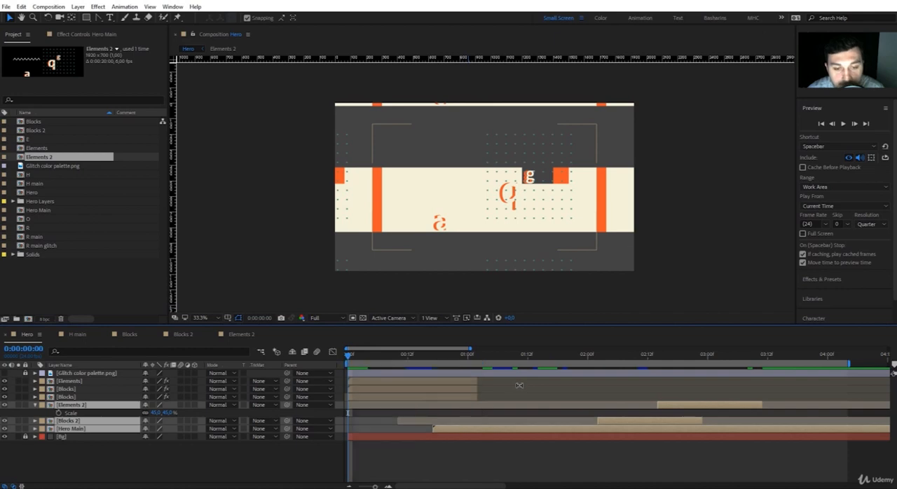
key(minus)
key(minus)
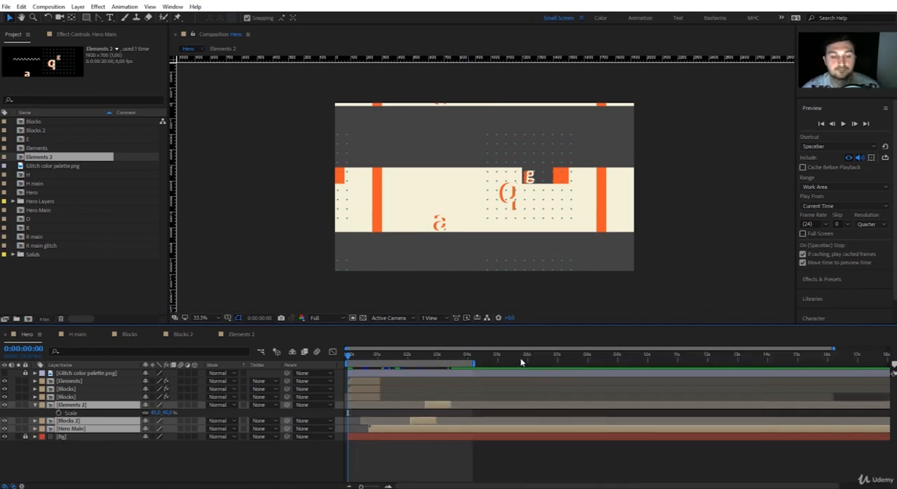
click(520, 358)
key(space)
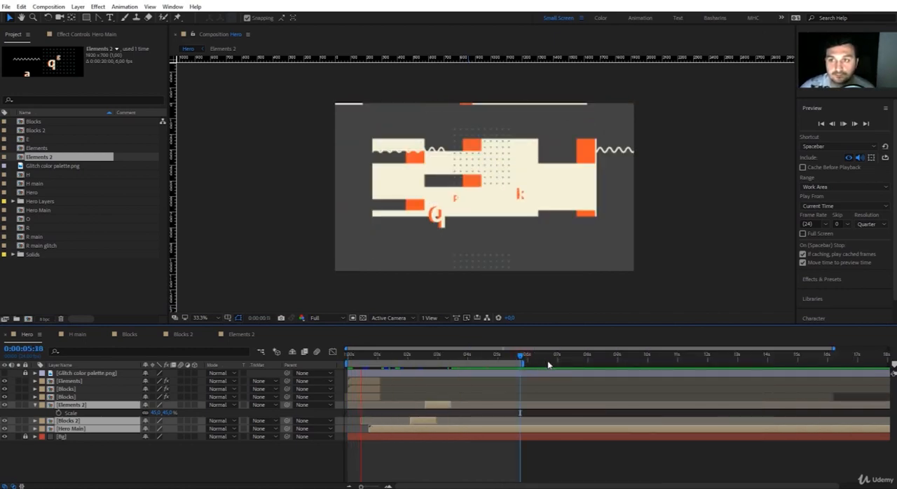